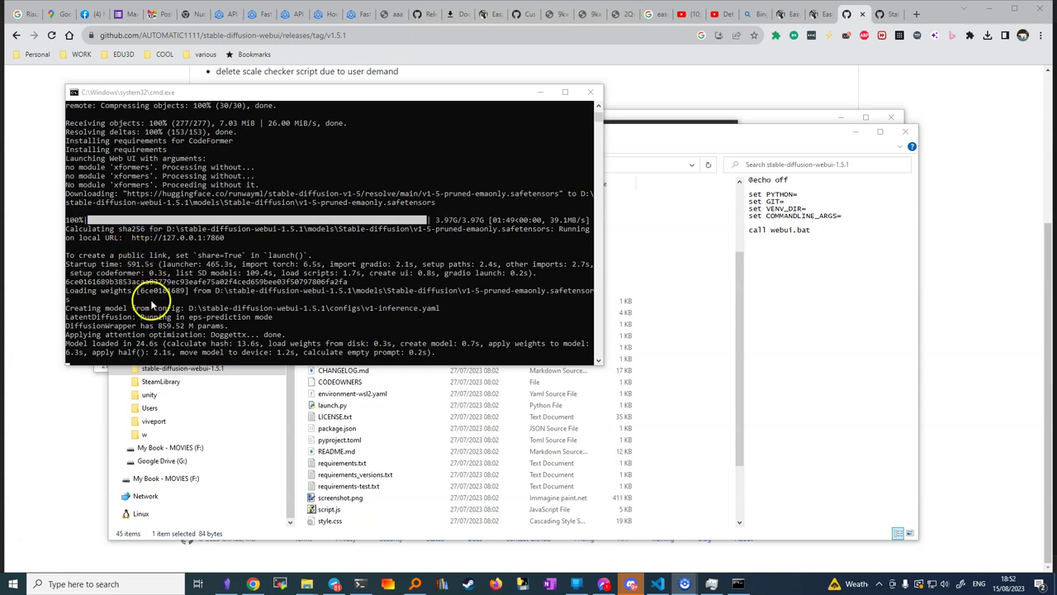
click(139, 240)
click(132, 239)
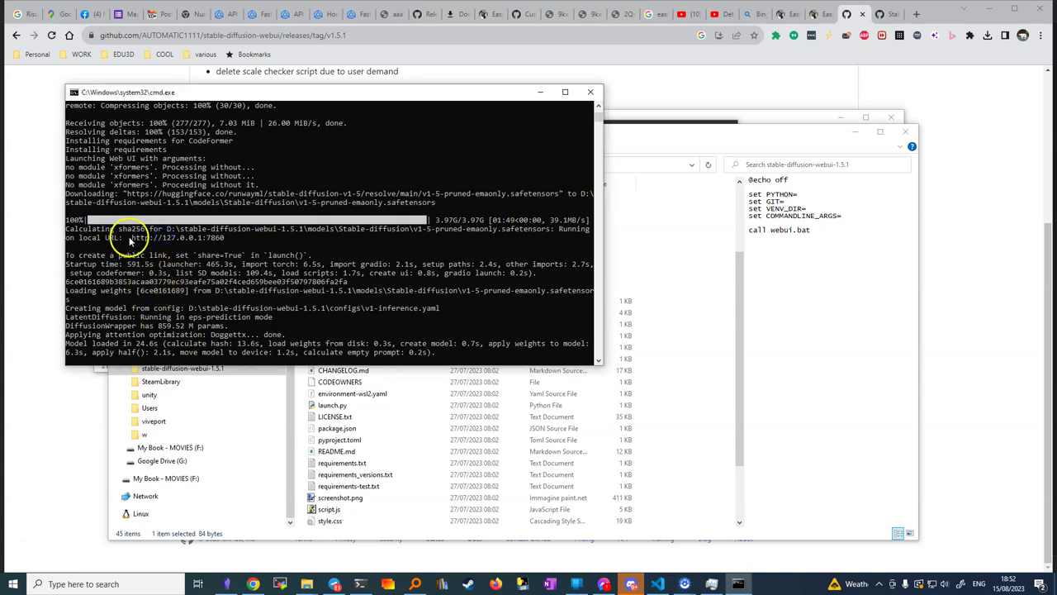
mouse_move(132, 239)
mouse_down()
mouse_move(220, 237)
mouse_move(141, 246)
mouse_up()
double_click(133, 240)
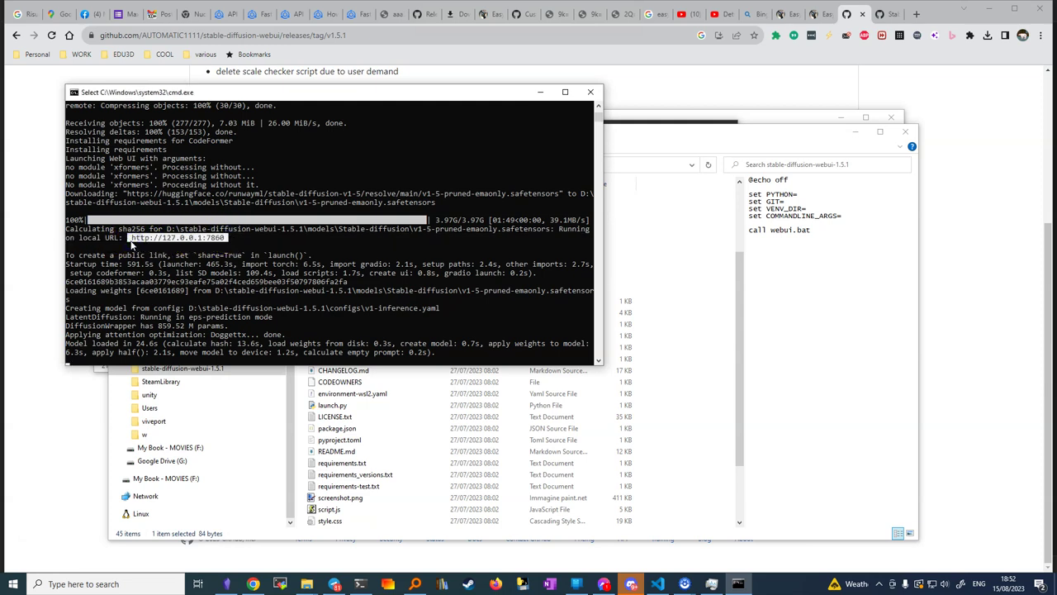
key(ctrl+c)
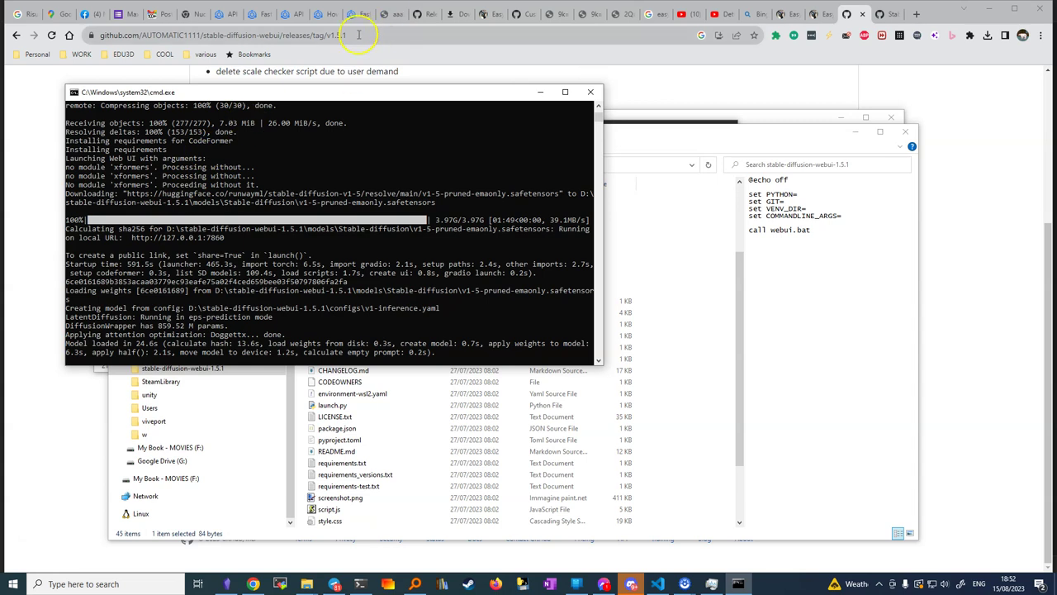
click(926, 12)
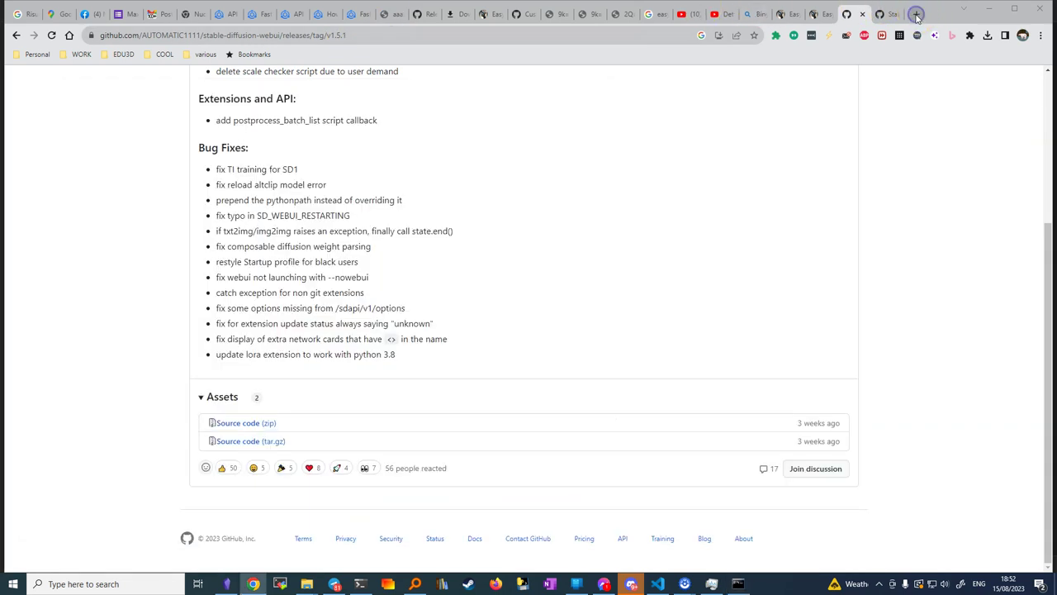
click(917, 15)
key(ctrl+v)
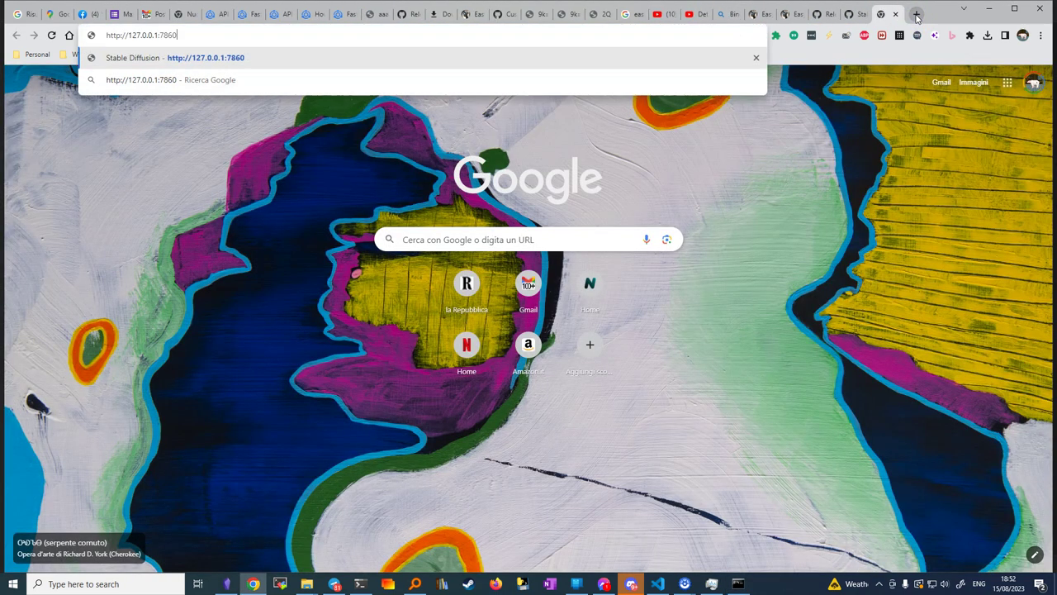
key(Return)
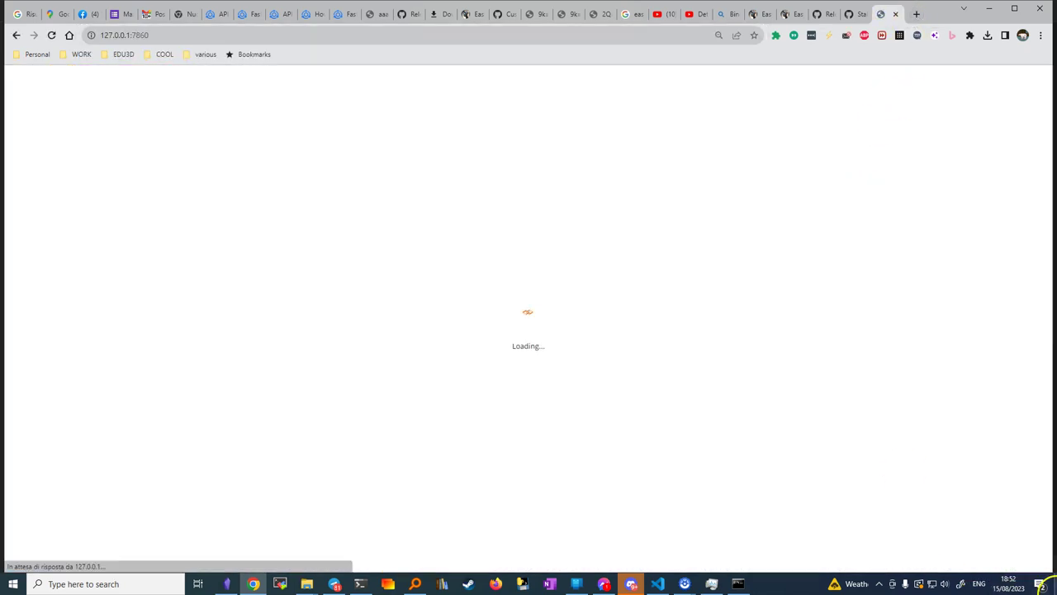
click(732, 583)
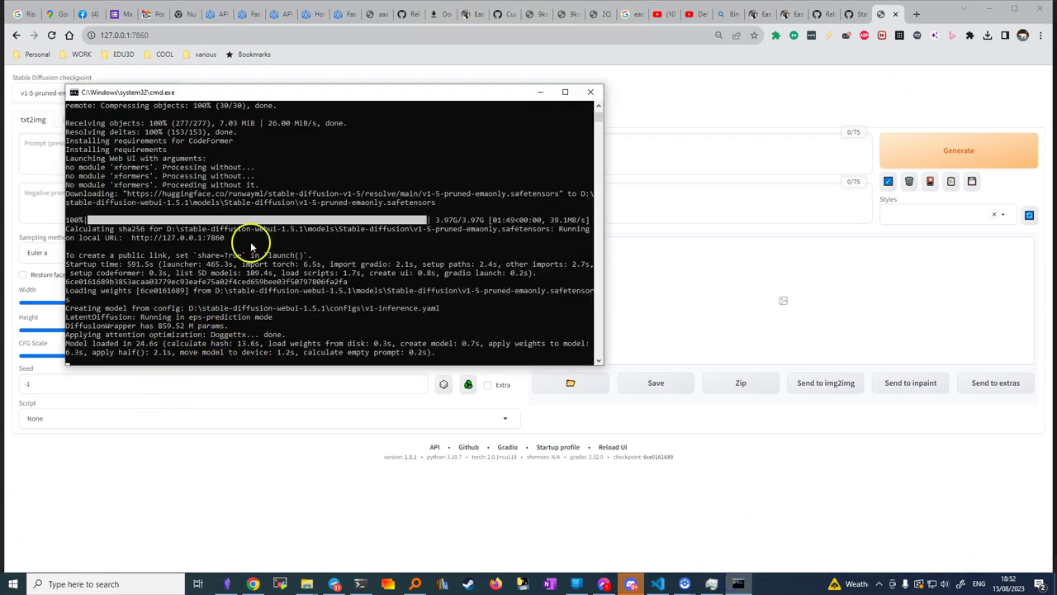
drag(234, 91, 596, 199)
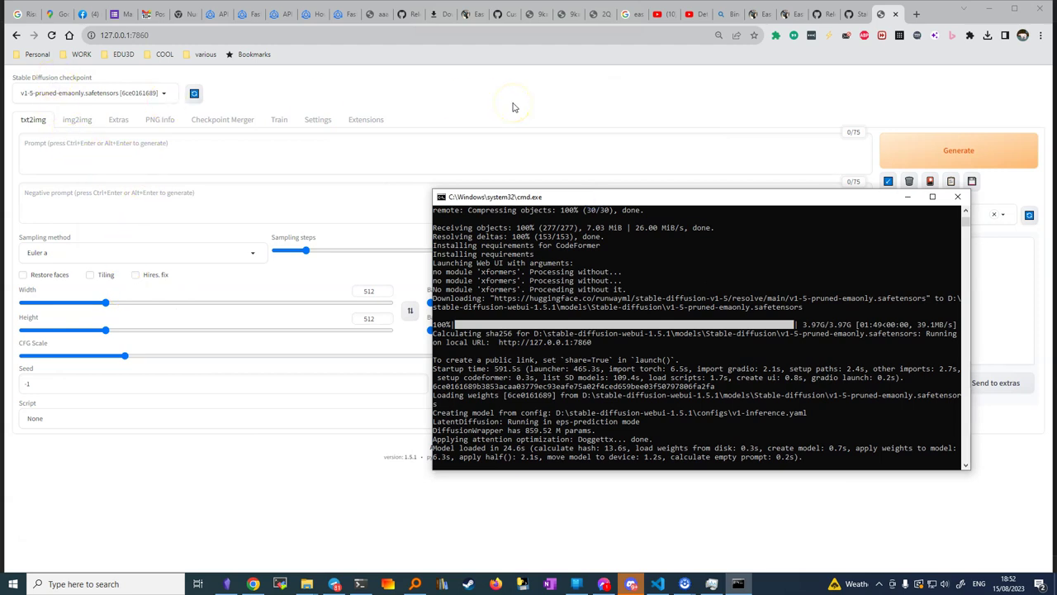
Step: Generate an image from the prompt "astronaut riding a horse on the moon" and check its progress in the console
click(86, 142)
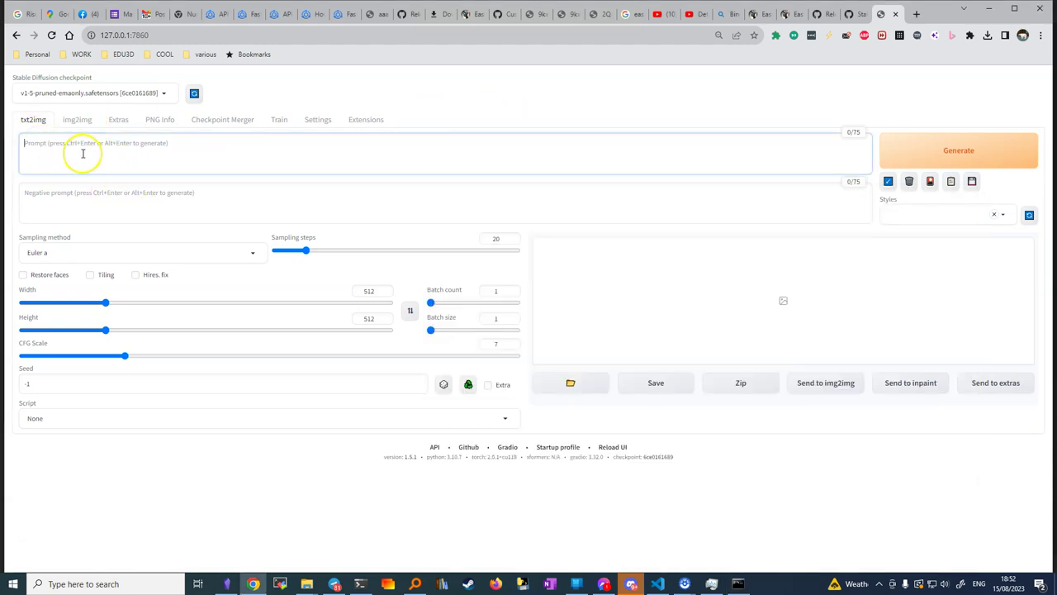
click(82, 153)
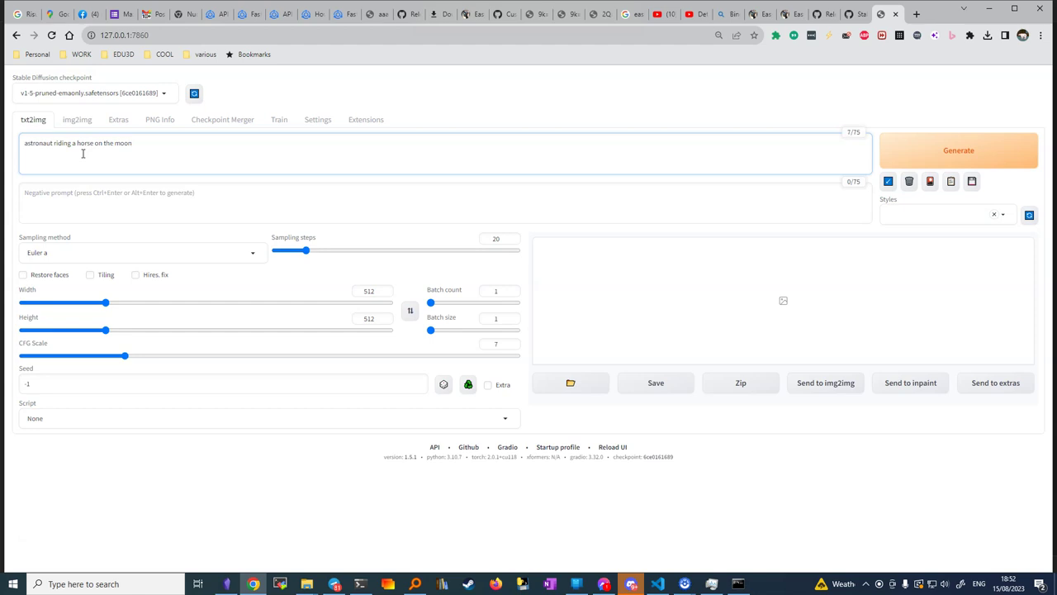
click(934, 159)
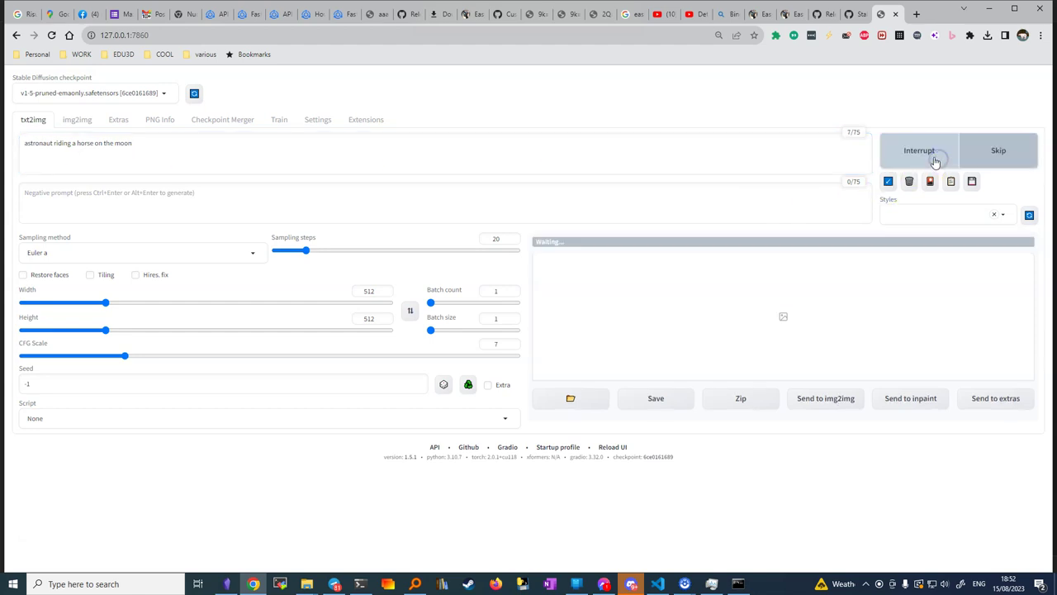
click(737, 583)
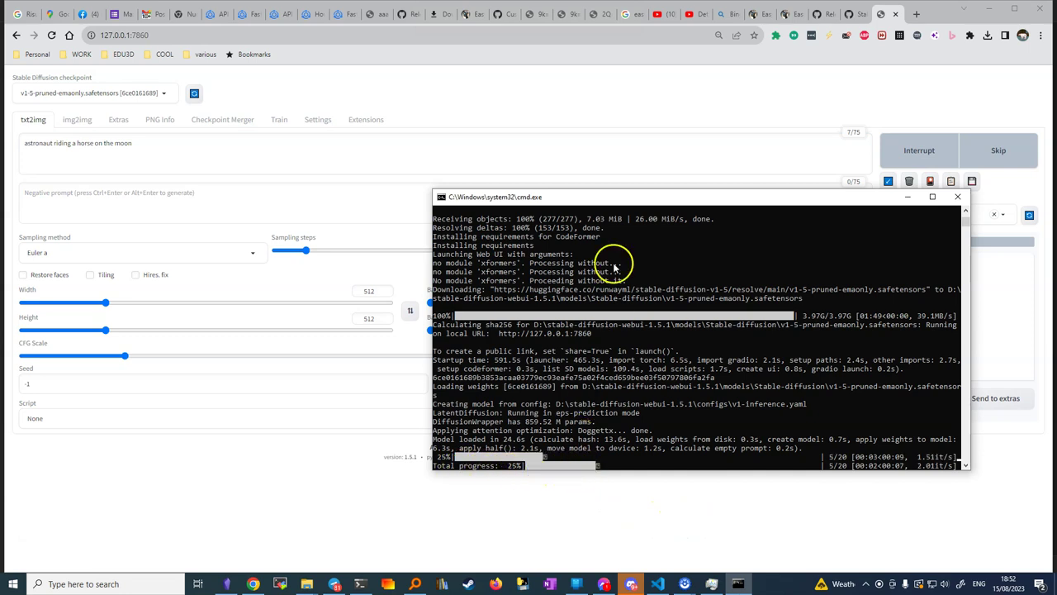
click(602, 153)
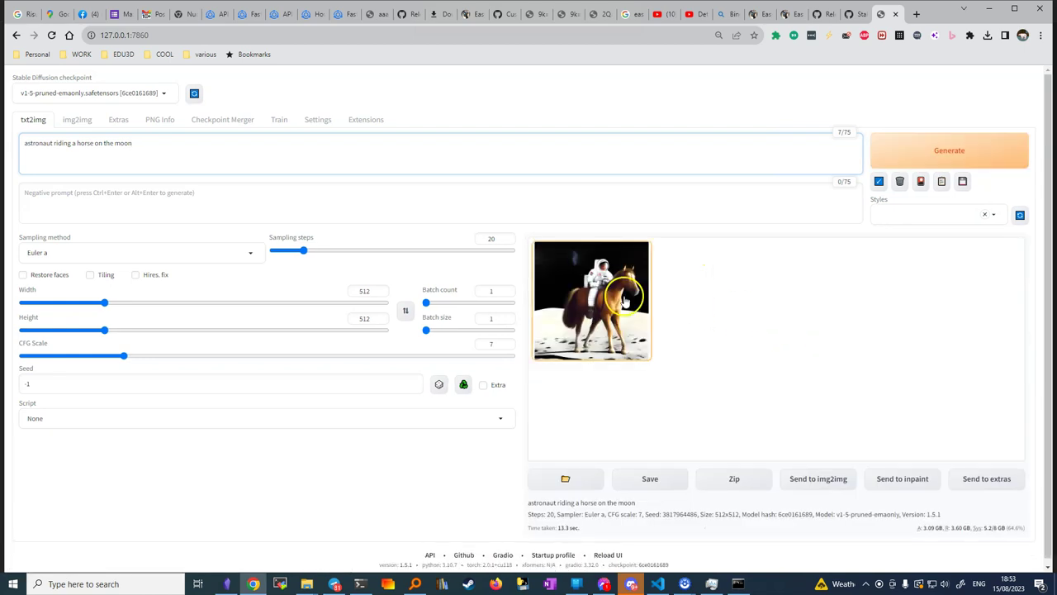
Step: View the generated image of the astronaut on horseback at full size, and close the enlarged view
click(596, 303)
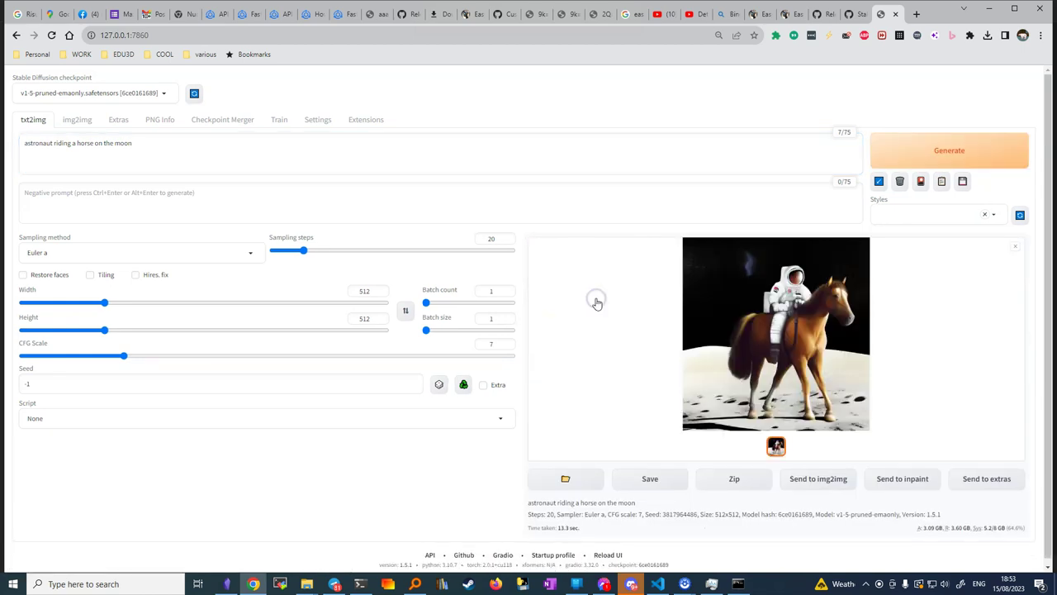
click(788, 337)
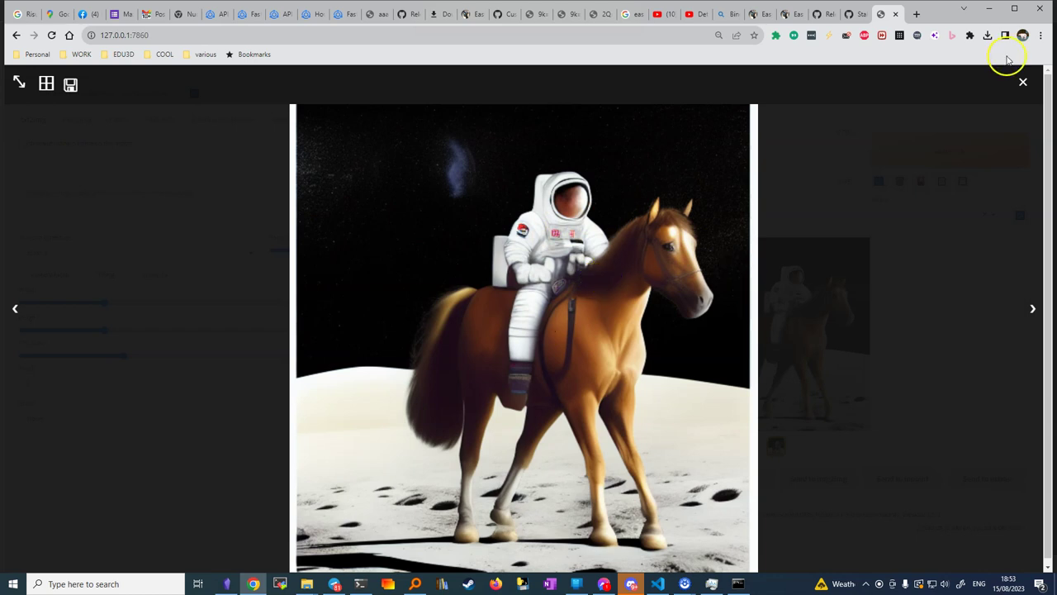
click(1023, 83)
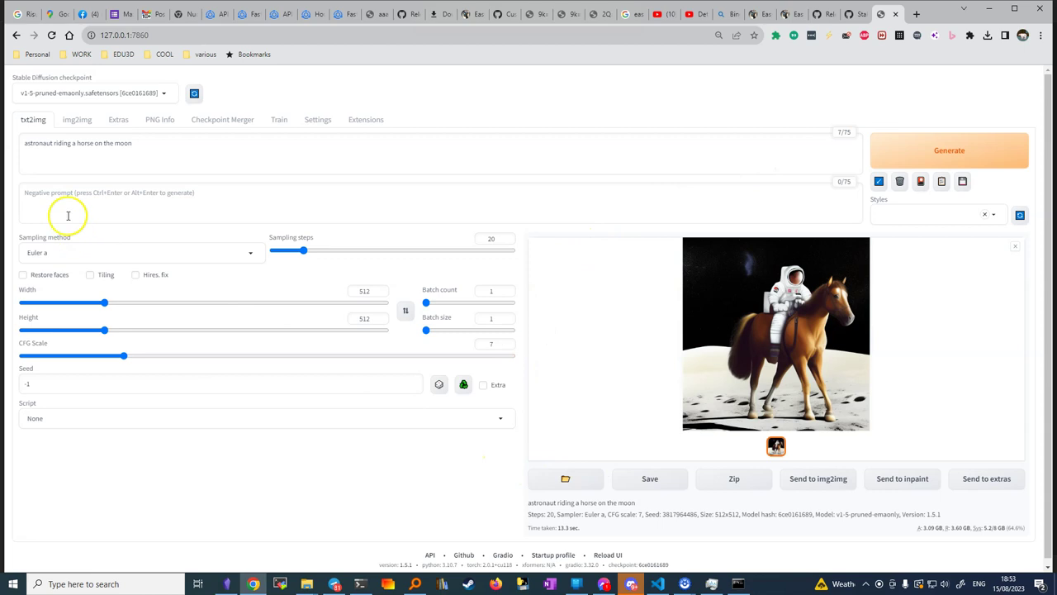
Step: Generate an image from the prompt "attractive astronaut riding a horse on the moon, photorealistic" with Hires. fix enabled
click(141, 143)
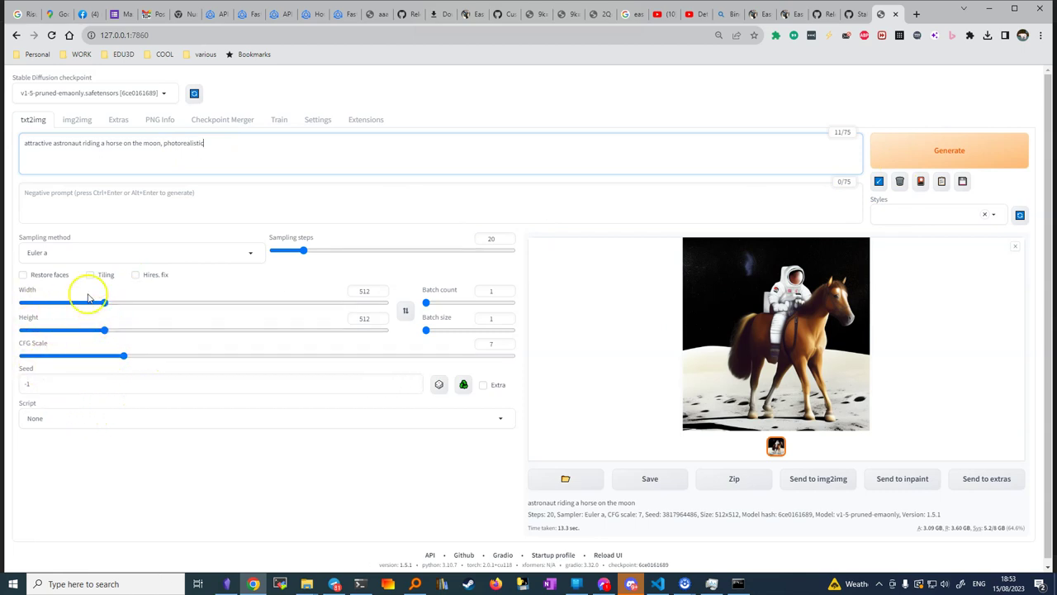
click(135, 274)
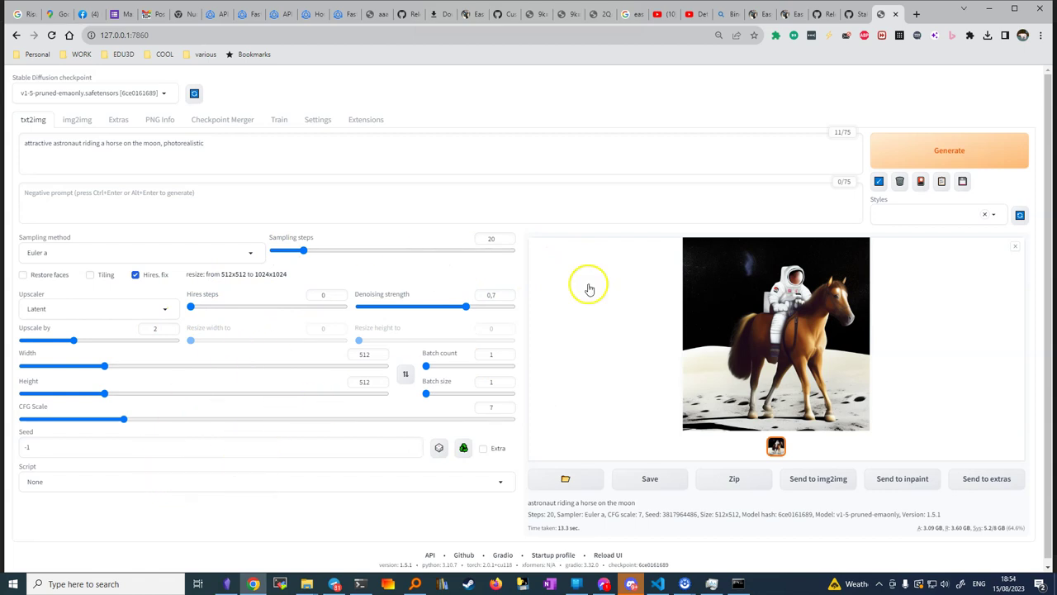
click(921, 145)
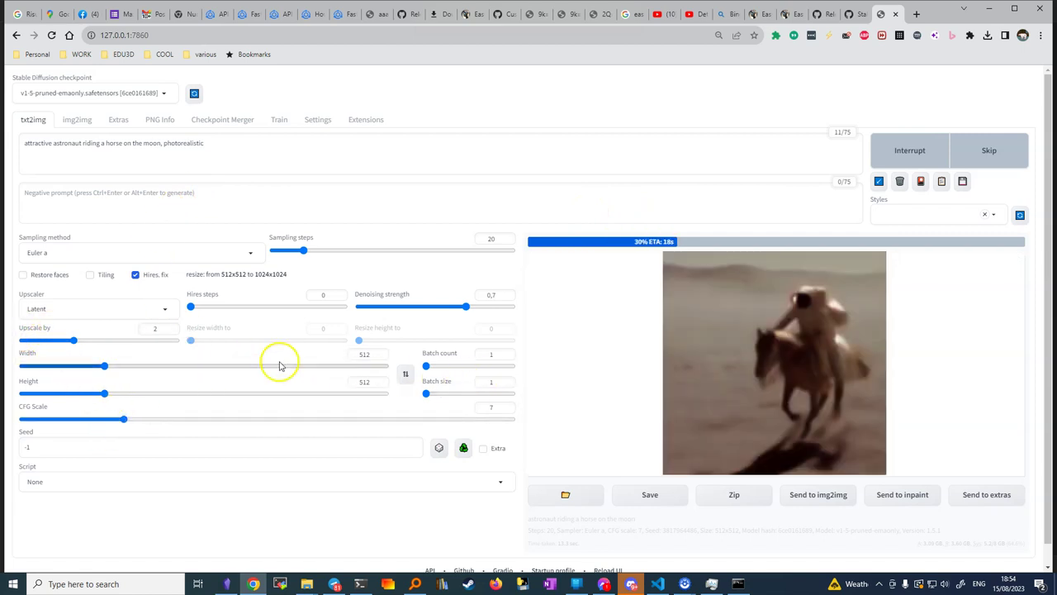
Step: Review the added prompt words and check the progress of the high-resolution generation in the console
double_click(191, 145)
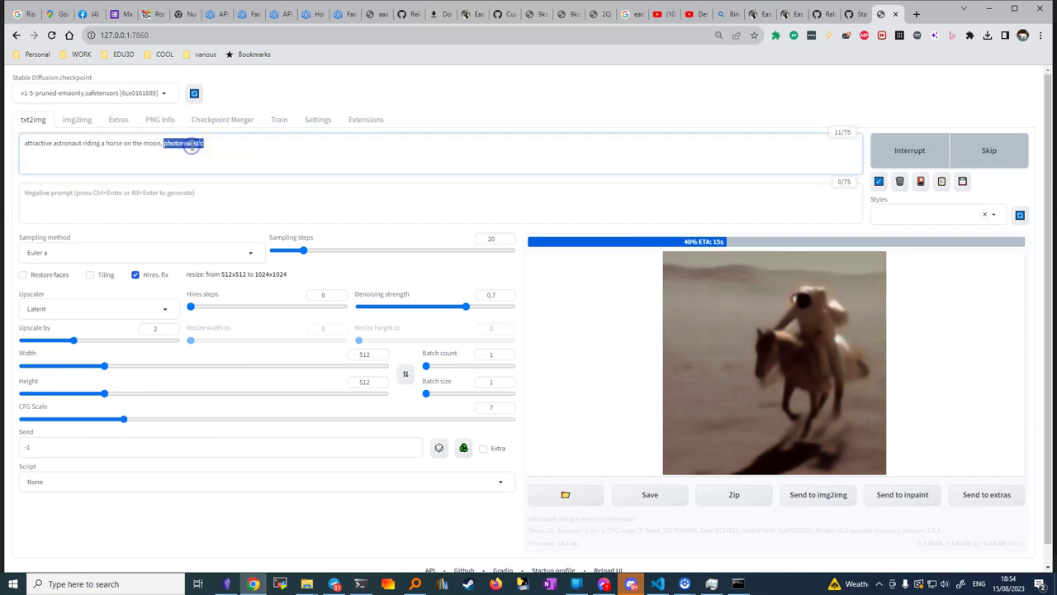
double_click(33, 143)
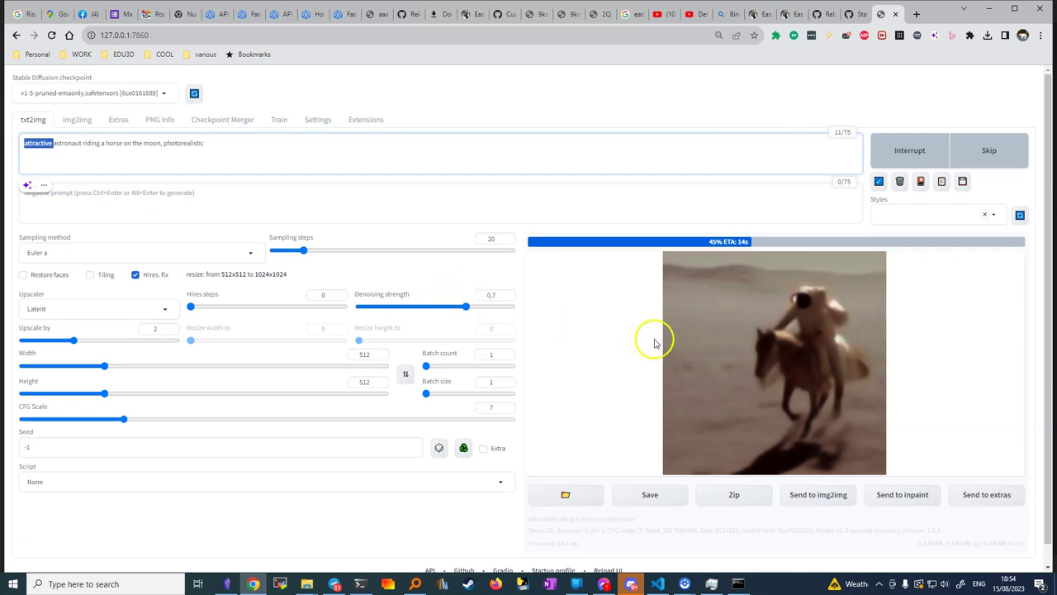
click(615, 292)
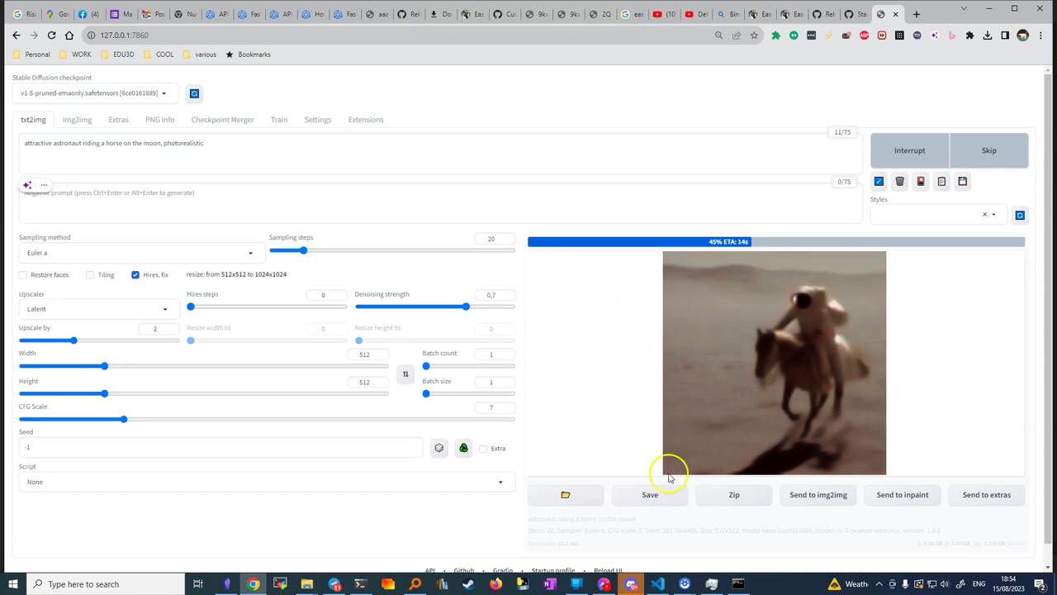
click(737, 583)
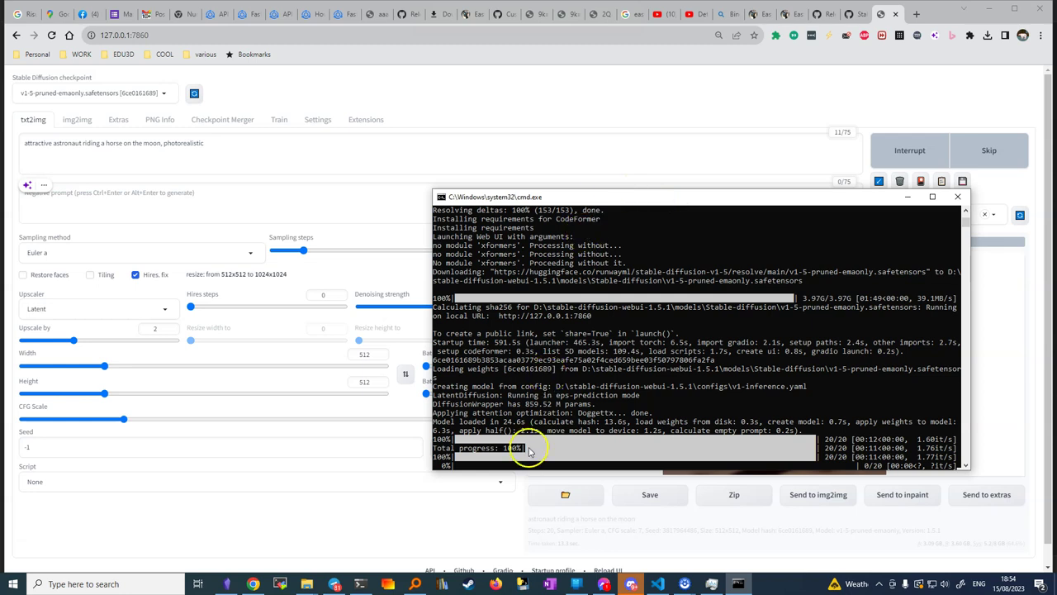
click(709, 104)
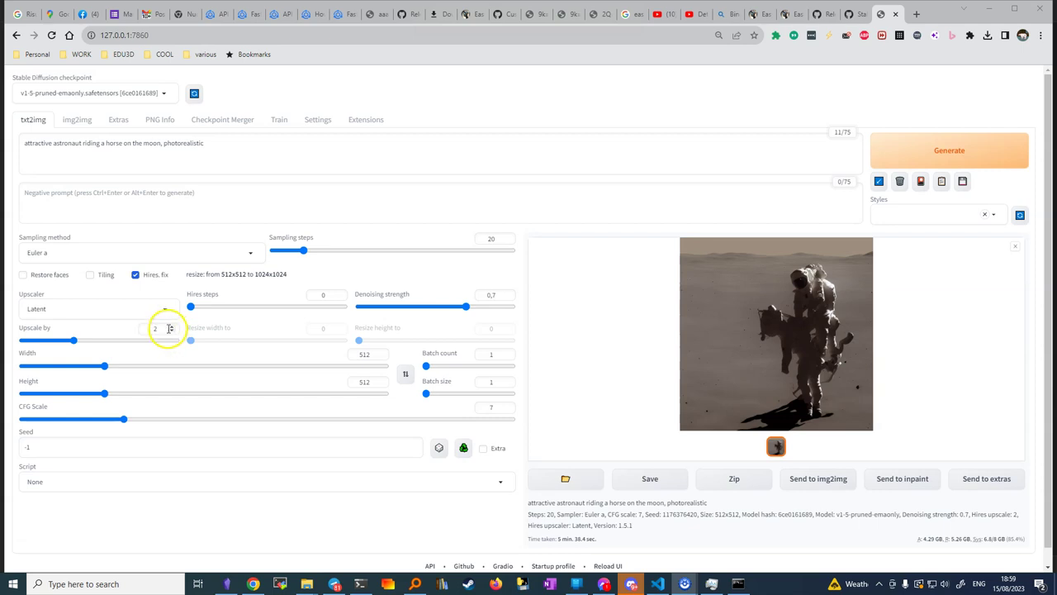
Step: Set the Hires. fix upscale factor to 1 and generate the image again
click(172, 328)
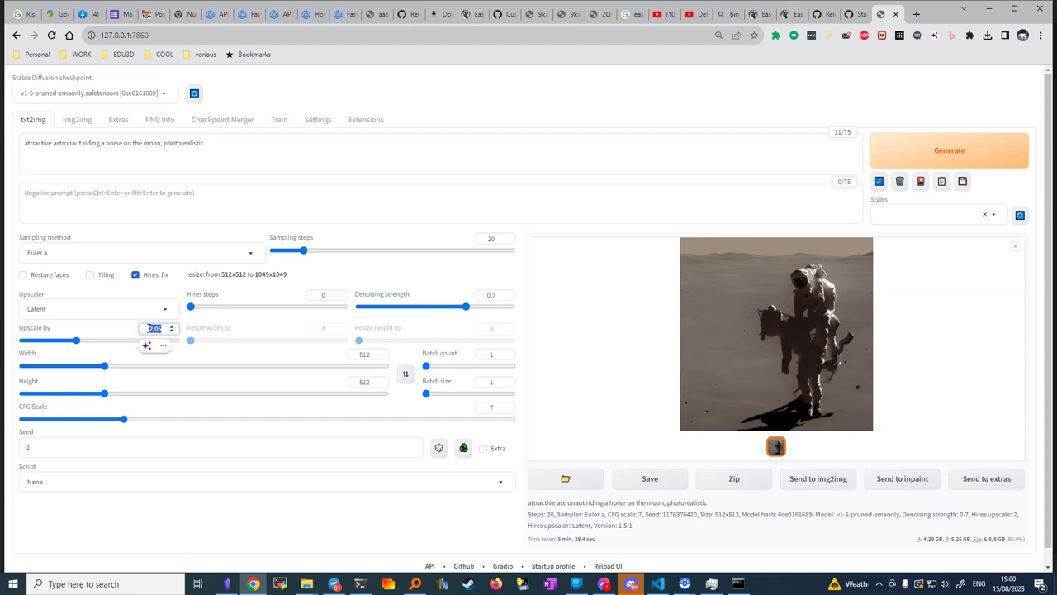
text(1)
key(Tab)
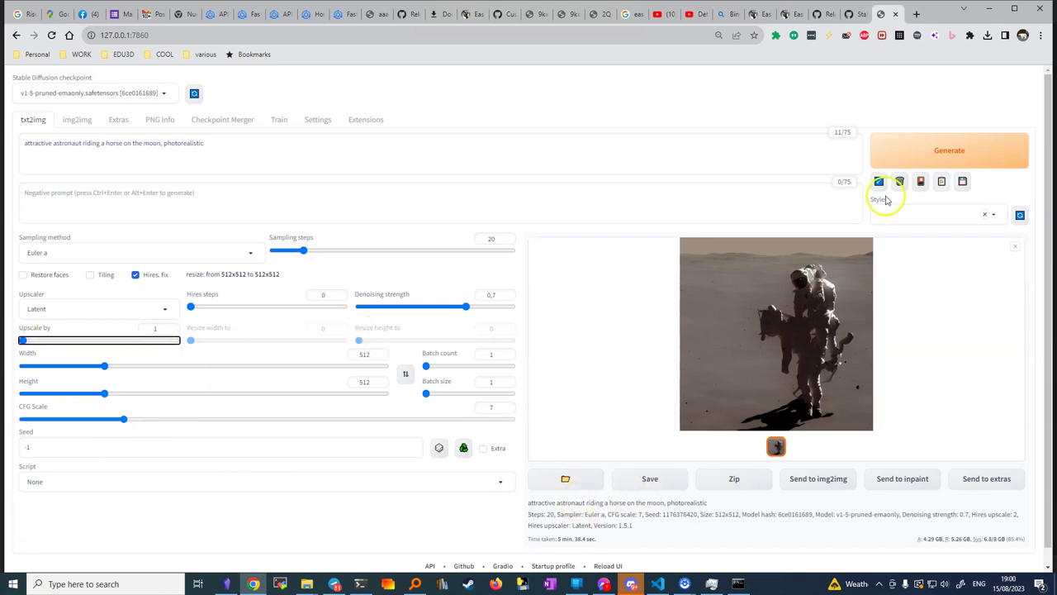
click(954, 162)
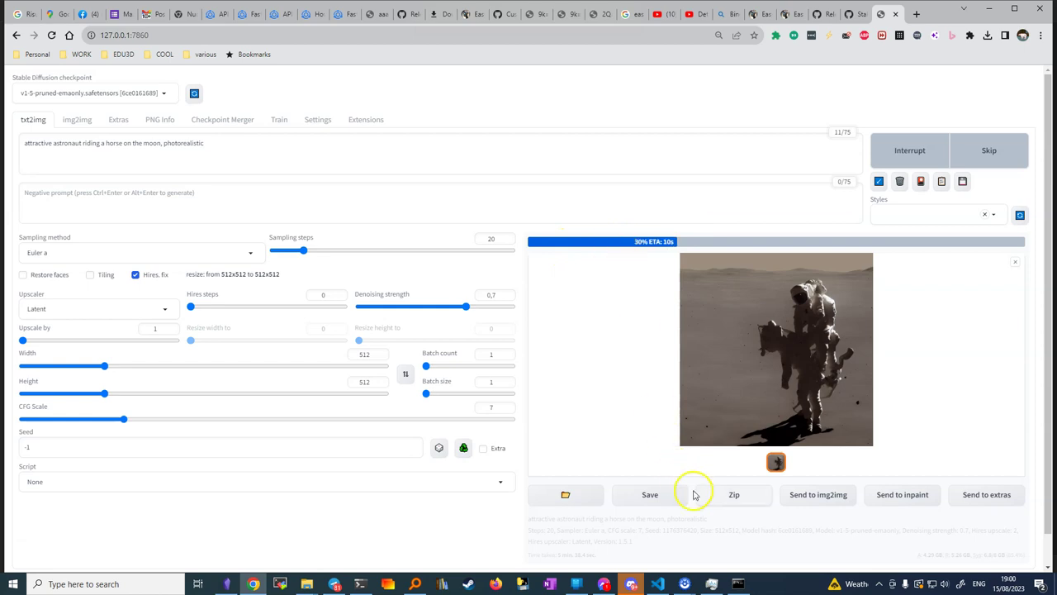
Step: Check the console progress of the new generation, view the resulting image at full size and close it
click(737, 583)
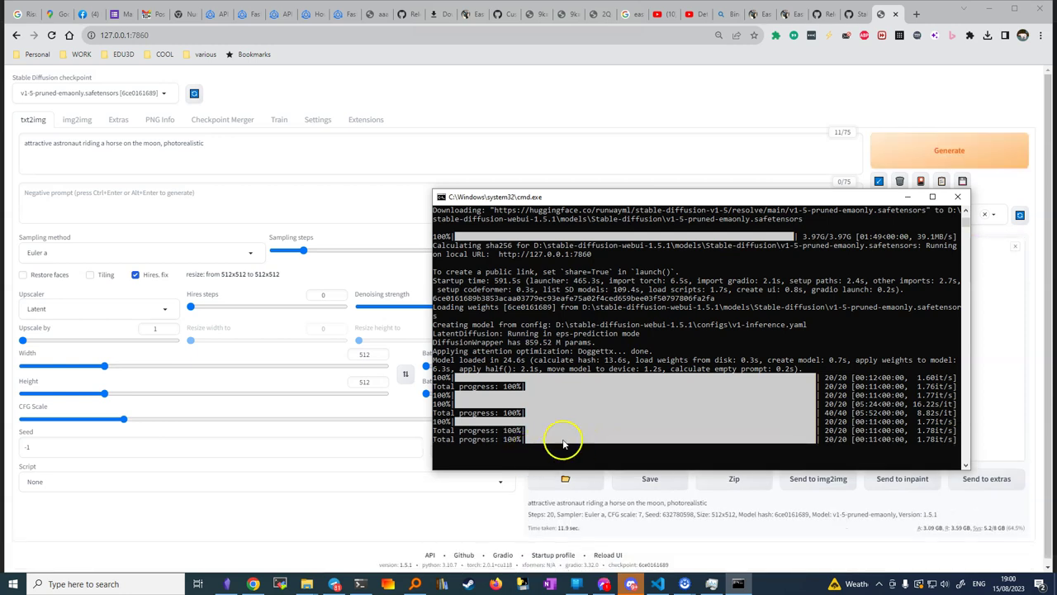
click(372, 479)
click(797, 297)
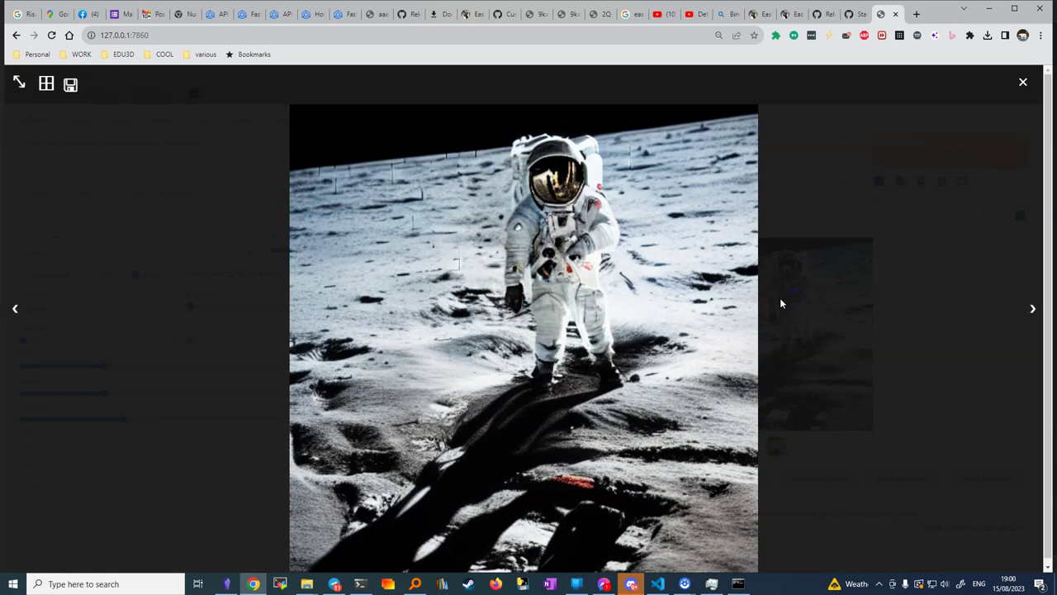
click(780, 297)
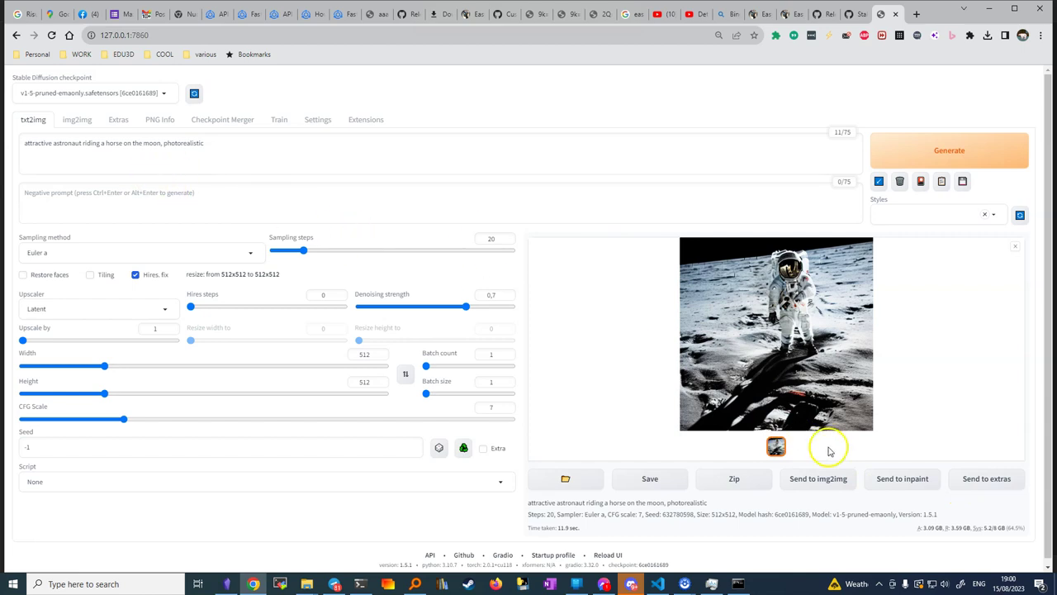
Step: Send the generated astronaut image to Extras and generate a resized version with the default settings
click(979, 479)
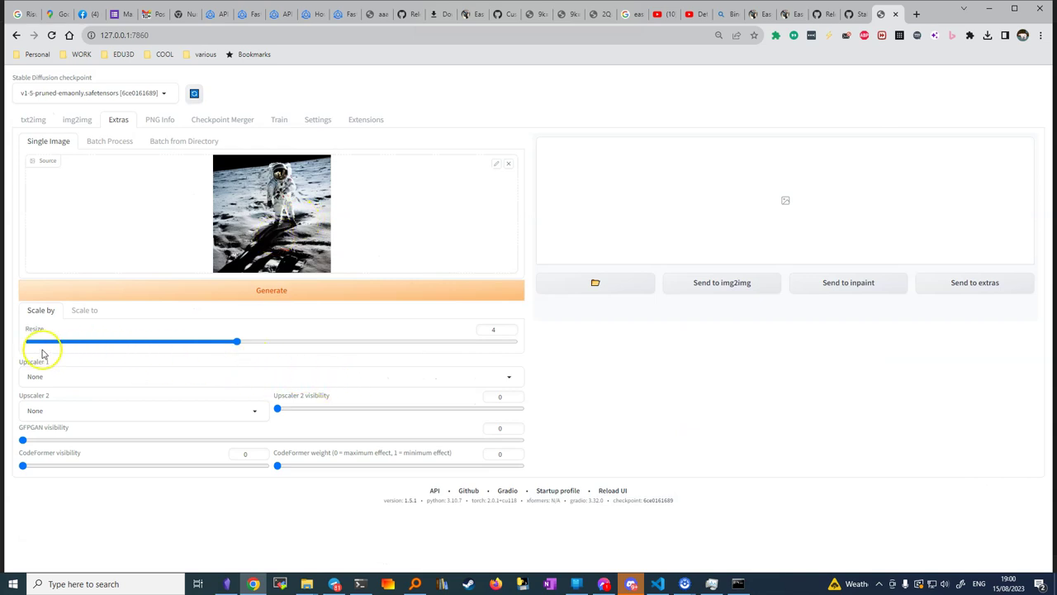
click(266, 289)
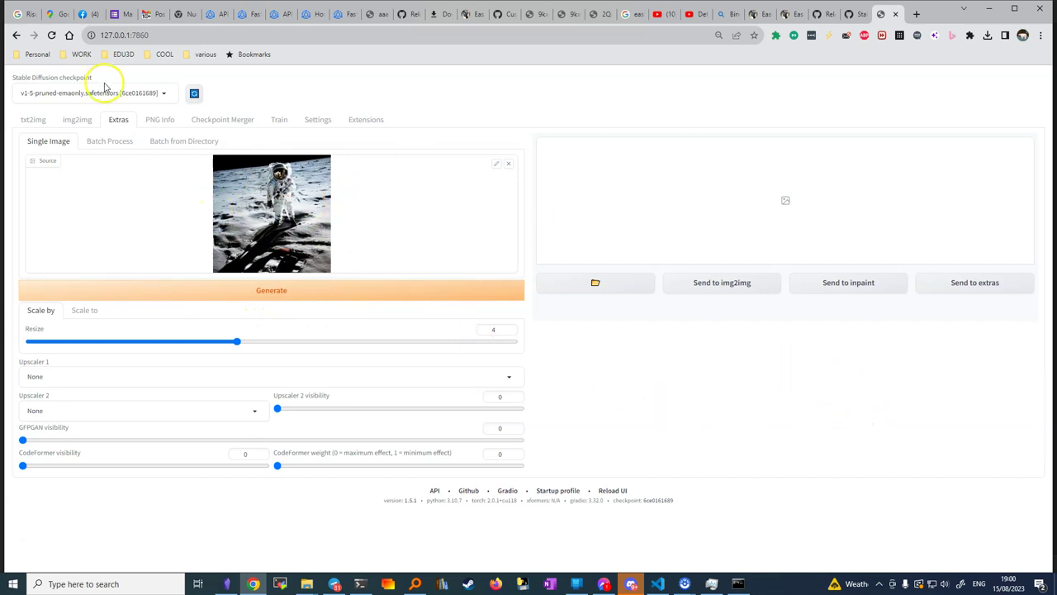
click(272, 292)
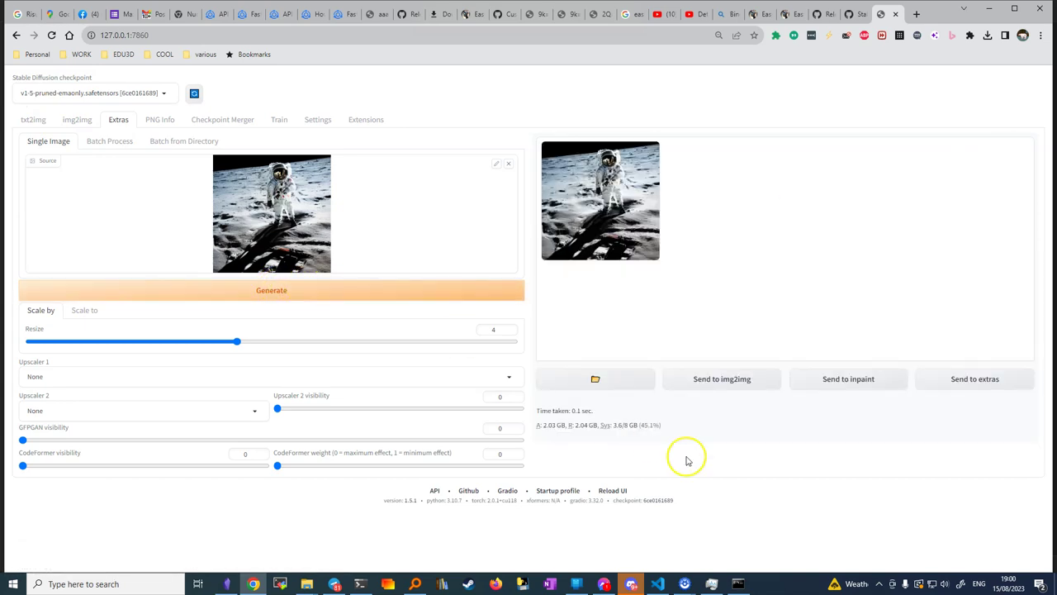
Step: Check the console output for the Extras processing and minimize the console window
click(739, 583)
click(706, 508)
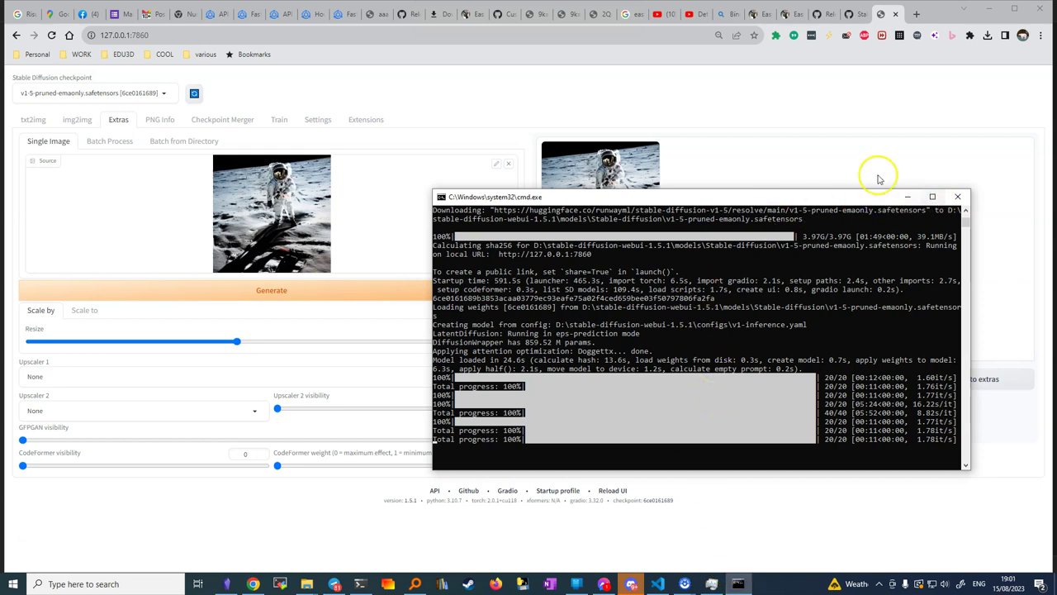
click(908, 196)
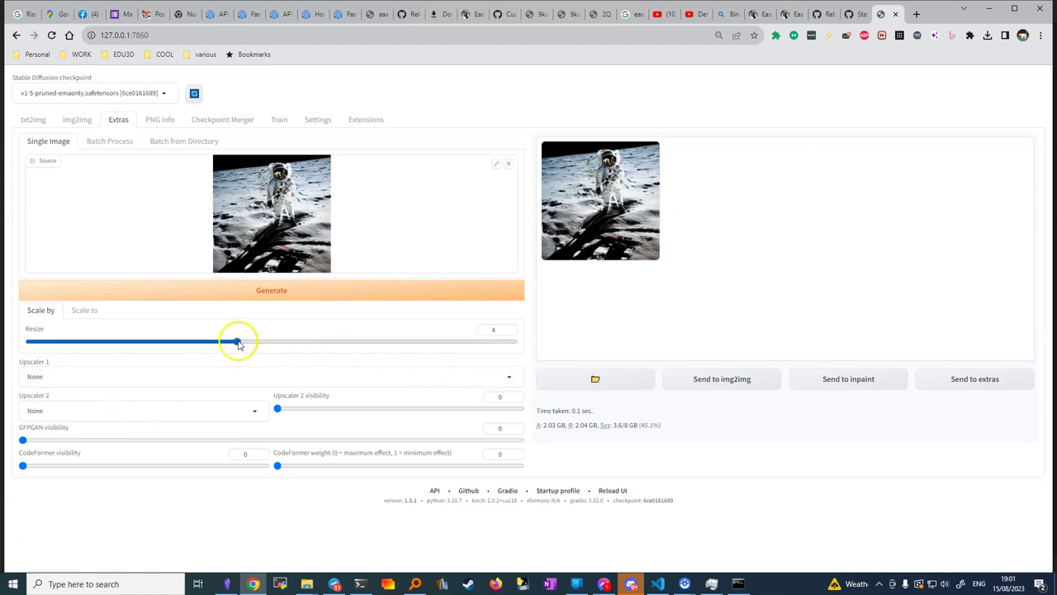
Step: Switch the Extras resize mode to Scale to and set both the target width and height to 1072
click(74, 311)
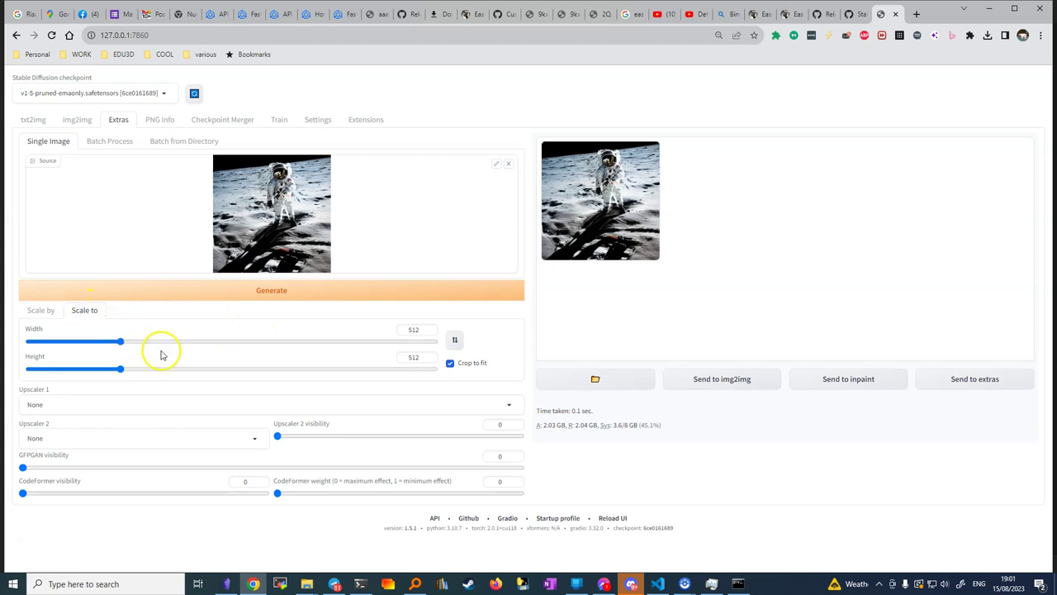
drag(120, 344, 169, 347)
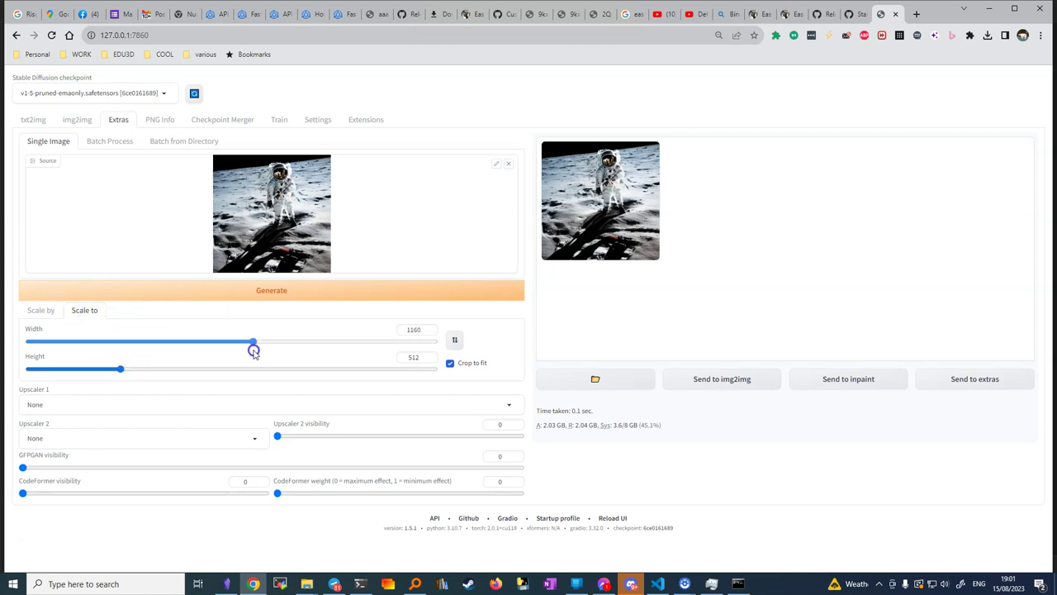
mouse_move(227, 353)
mouse_down()
mouse_move(53, 341)
mouse_move(233, 341)
mouse_up()
drag(121, 369, 231, 368)
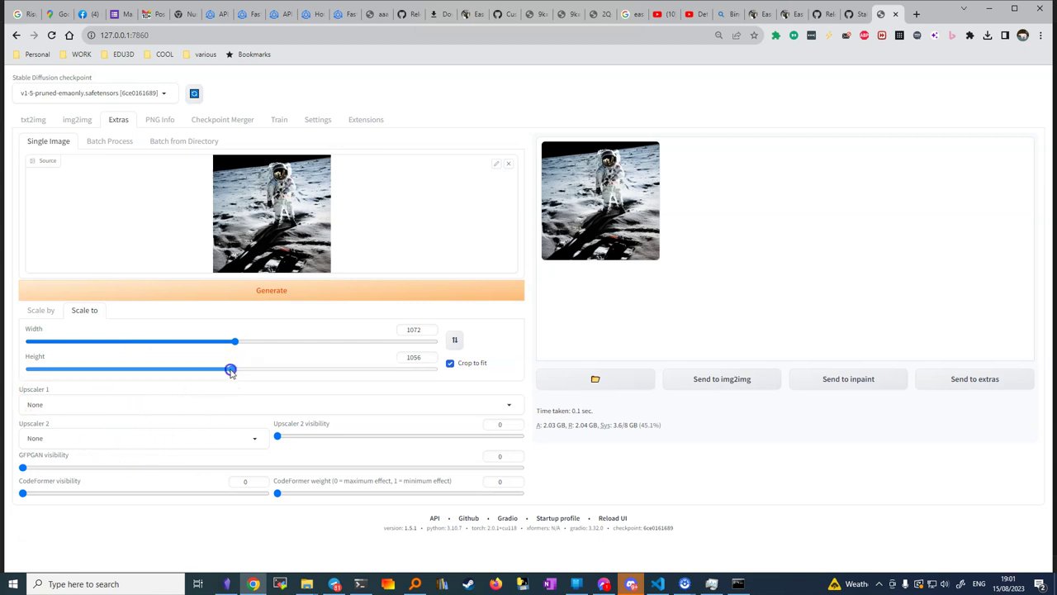
Step: Choose ESRGAN_4x as Upscaler 1 and generate the upscaled astronaut image
click(115, 401)
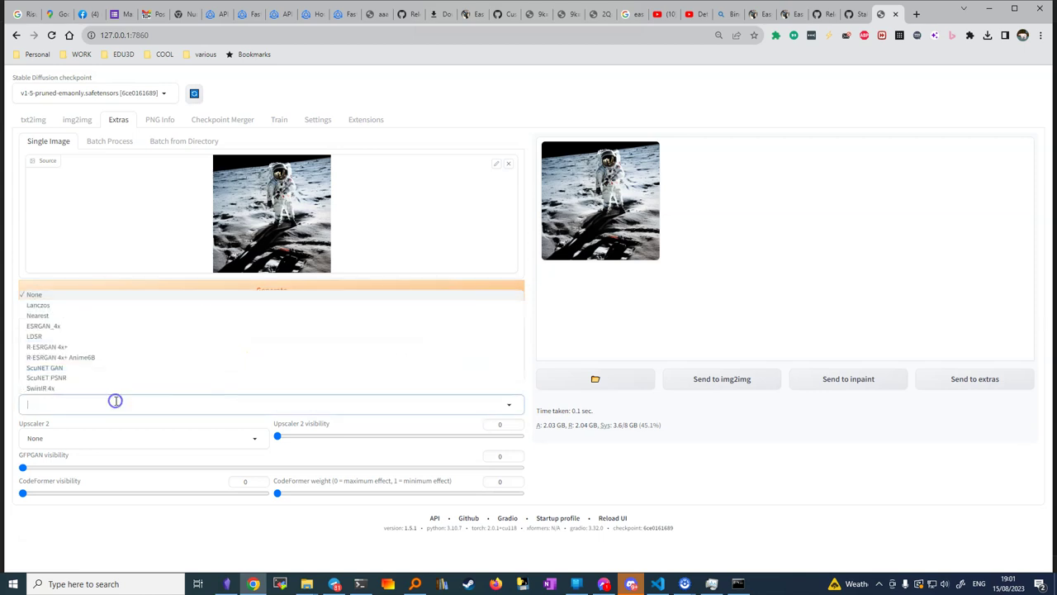
click(47, 325)
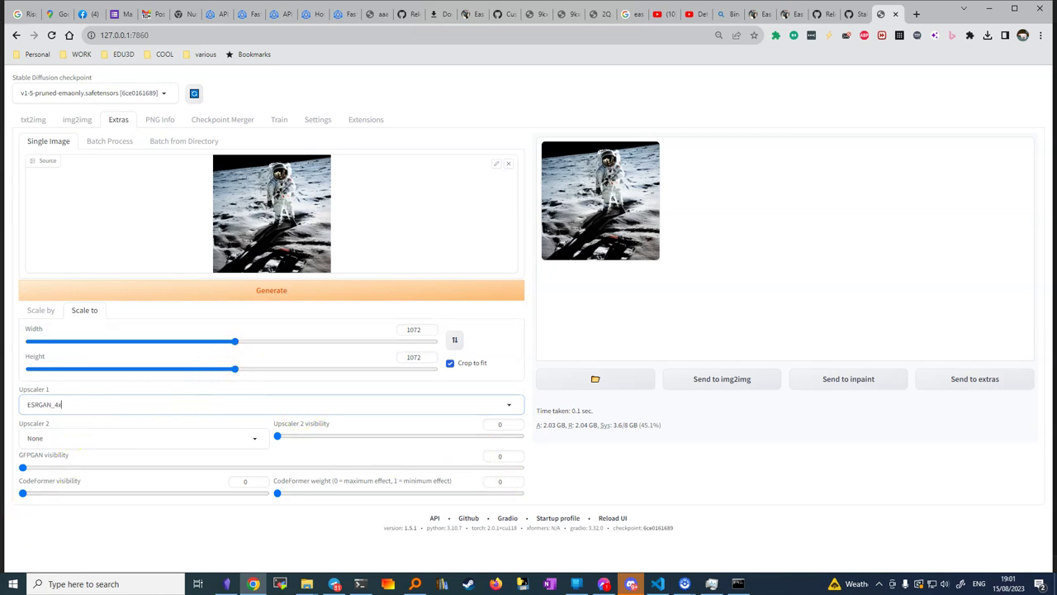
click(312, 294)
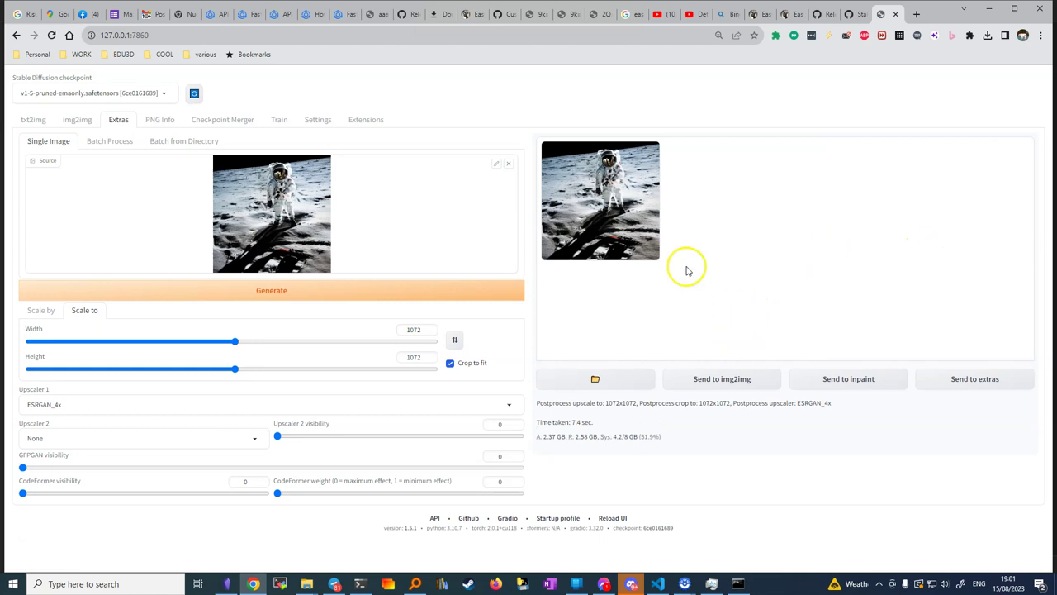
Step: View the upscaled astronaut image at full size and close the viewer
click(612, 209)
click(791, 242)
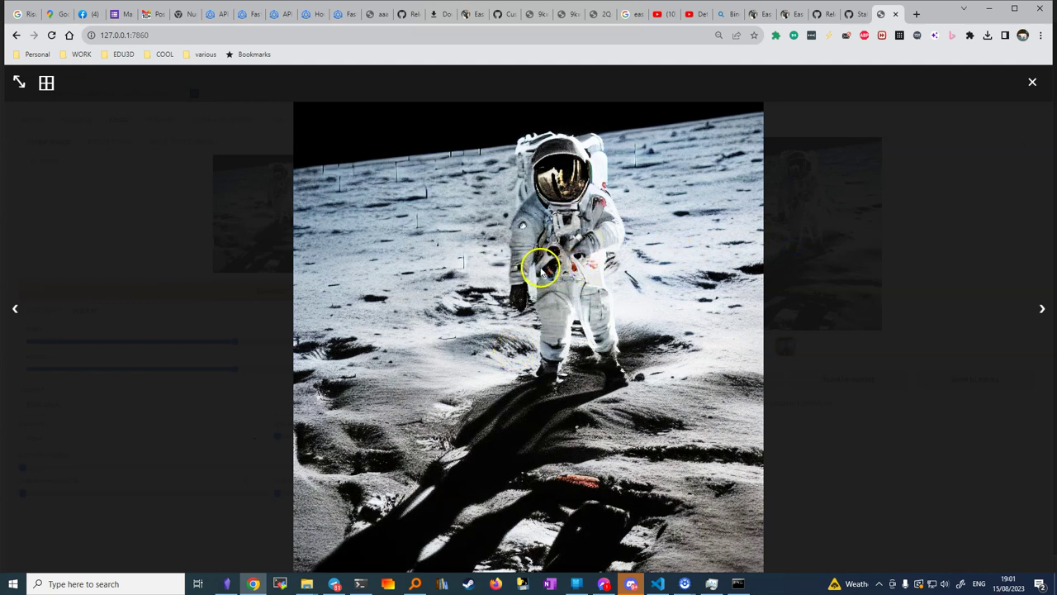
click(541, 266)
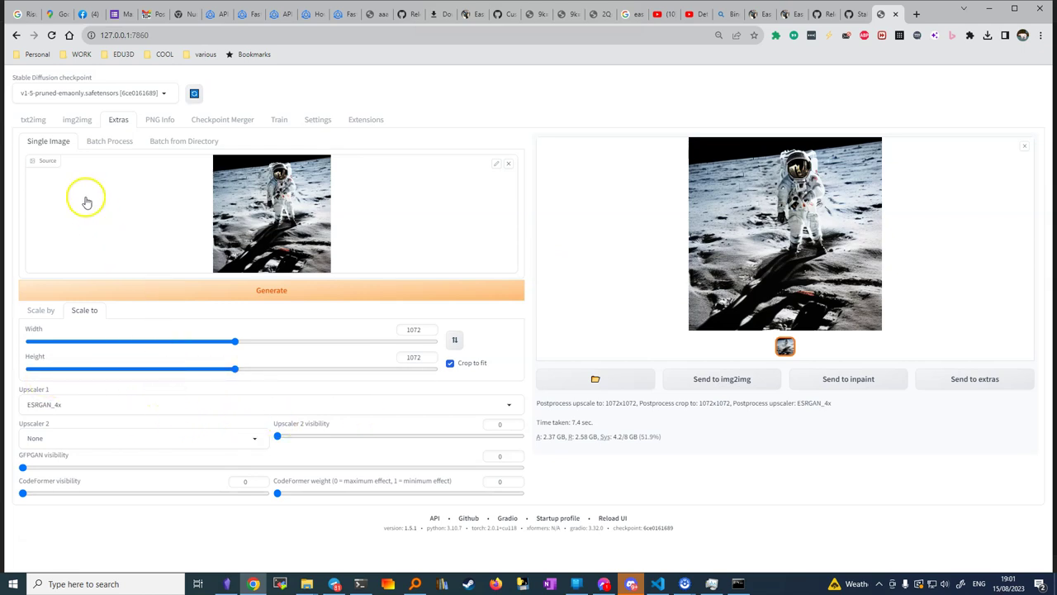
Step: Generate a txt2img image from the prompt "frog" in place of the astronaut prompt, and view the result at full size
click(36, 121)
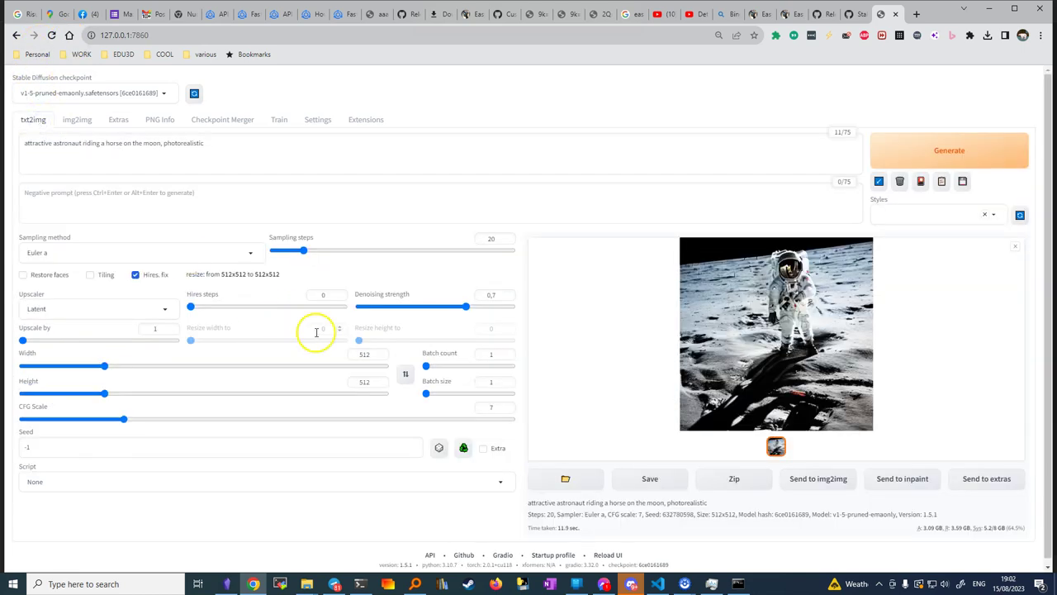
drag(216, 144, 62, 143)
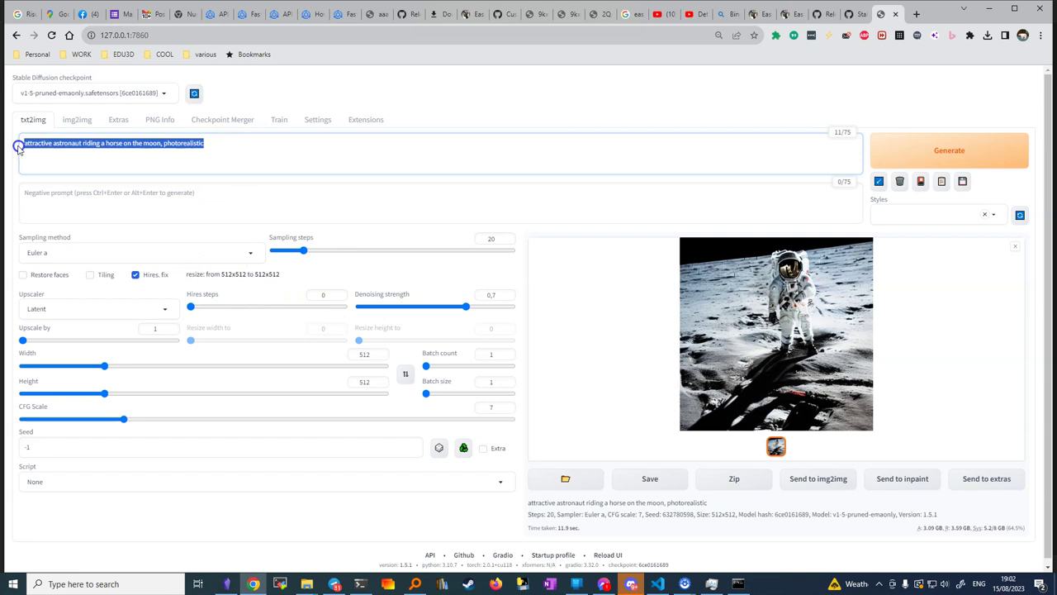
text(fi)
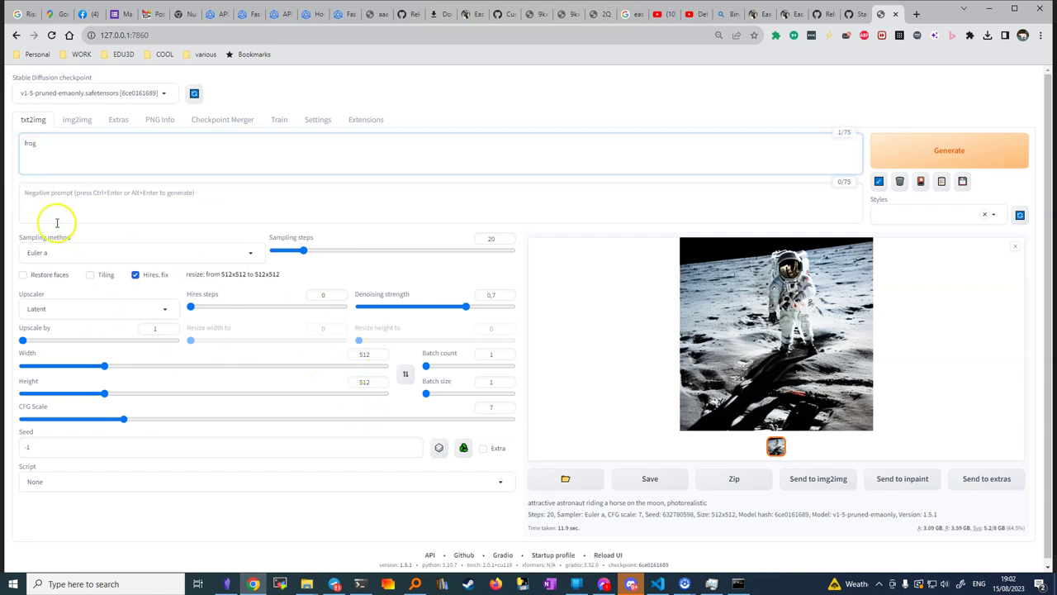
click(951, 161)
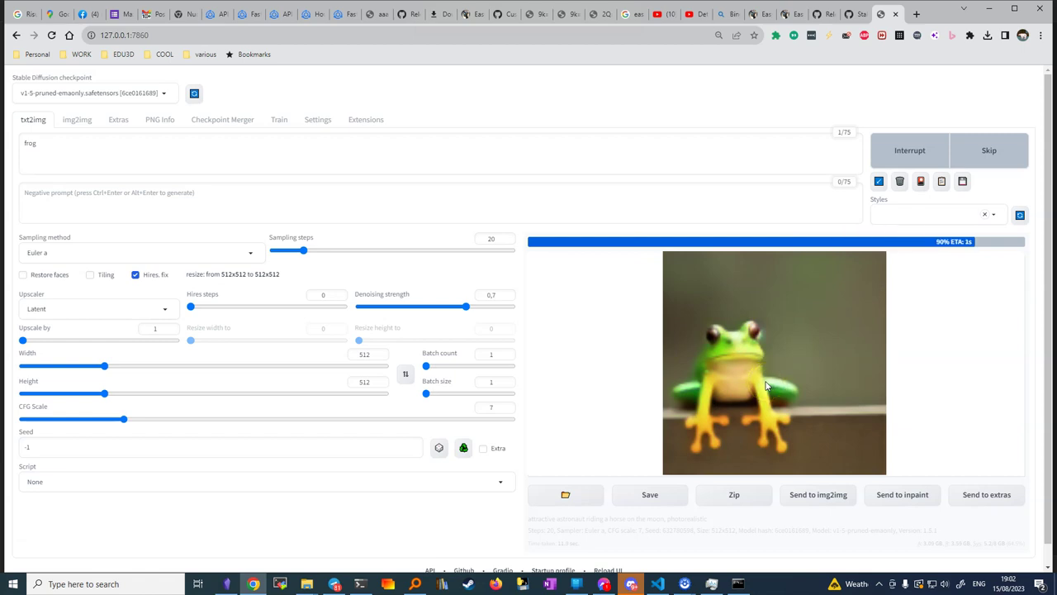
click(786, 340)
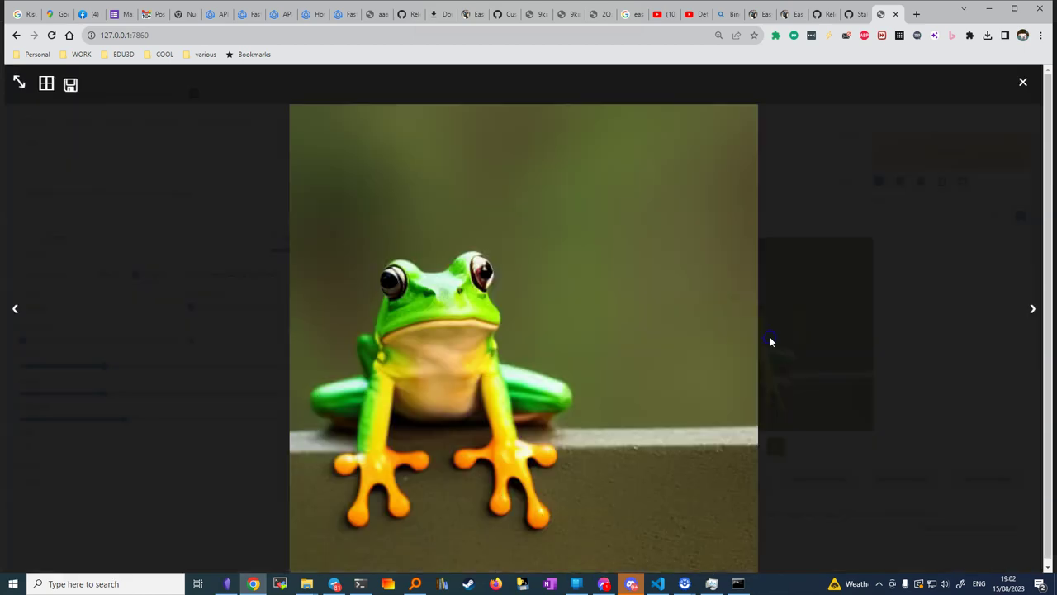
click(575, 386)
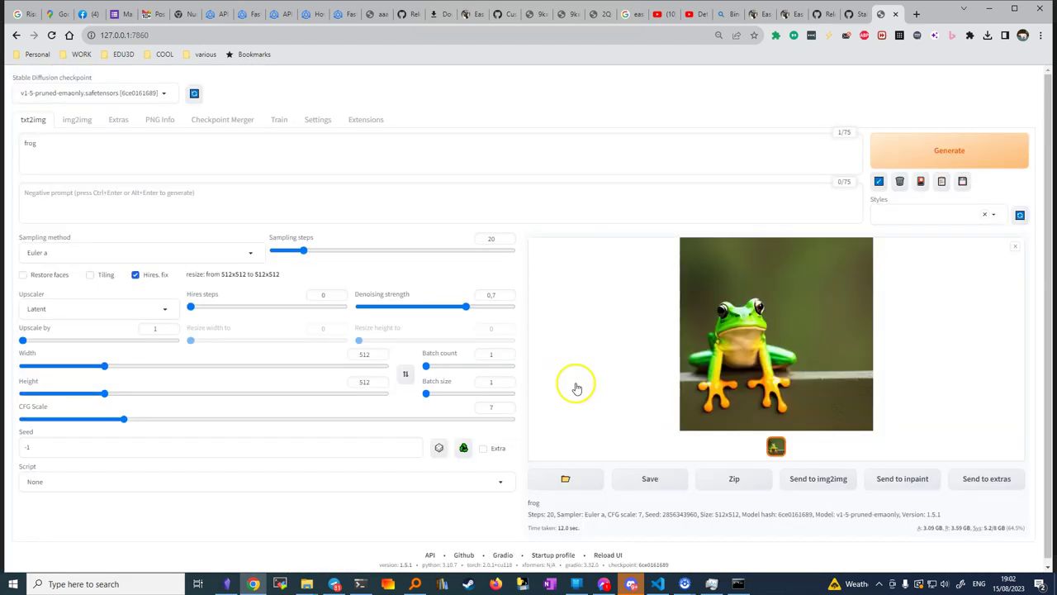